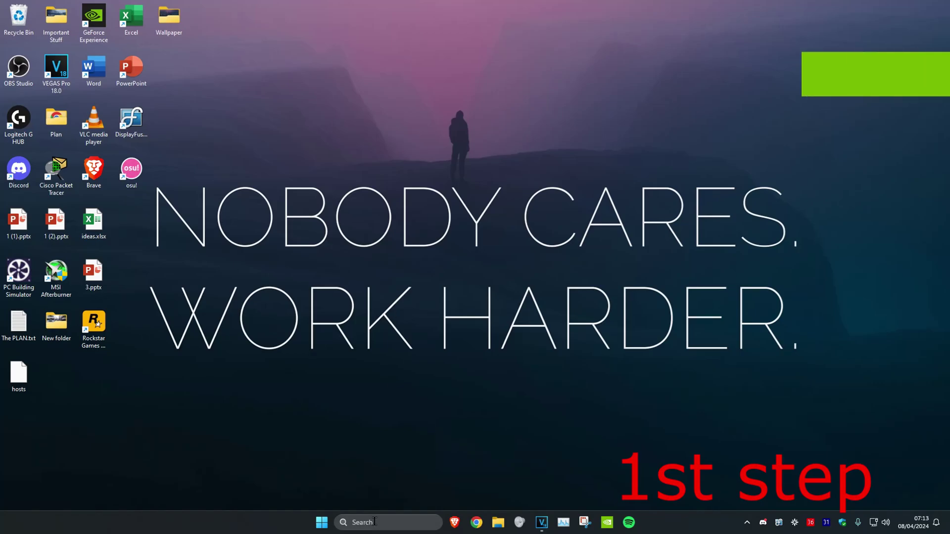
pyautogui.write('%temp')
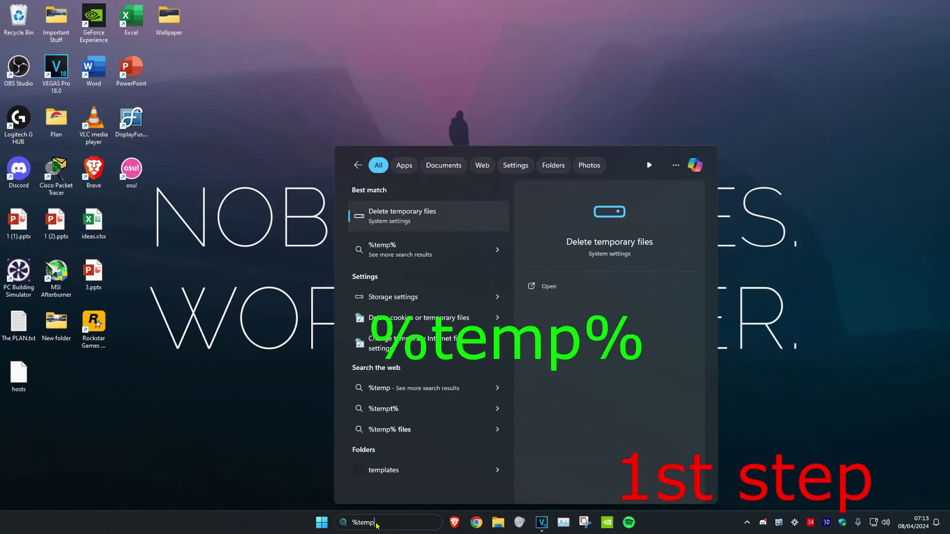
pyautogui.write('%')
# Delete all files in the %temp% folder for all items, skipping the in-use ones
pyautogui.press('Return')
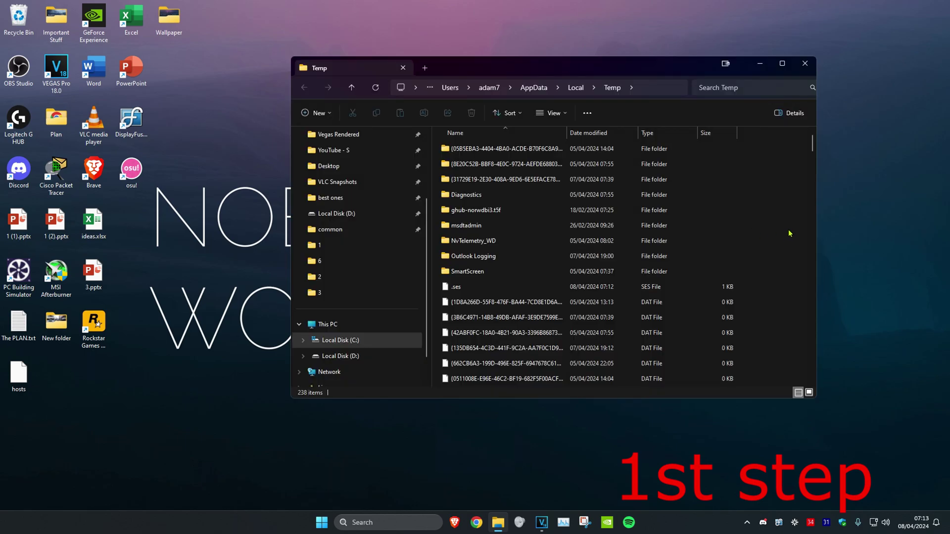
pyautogui.hotkey('ctrl', 'a')
pyautogui.press('Delete')
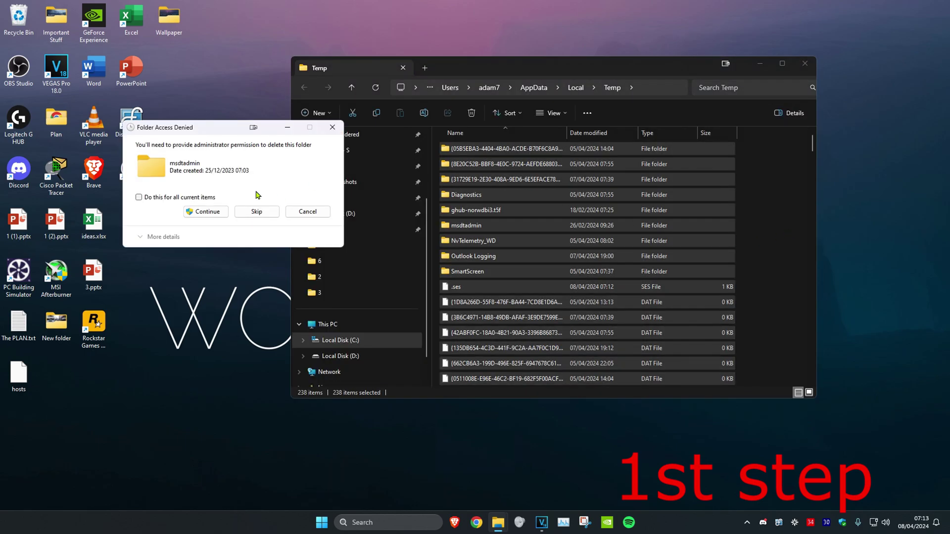
pyautogui.click(139, 198)
pyautogui.click(198, 214)
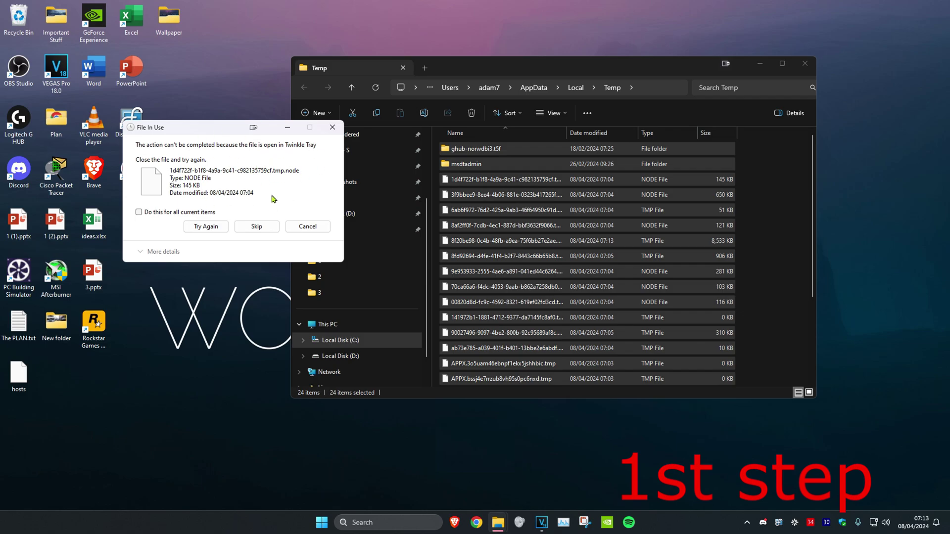
pyautogui.click(308, 227)
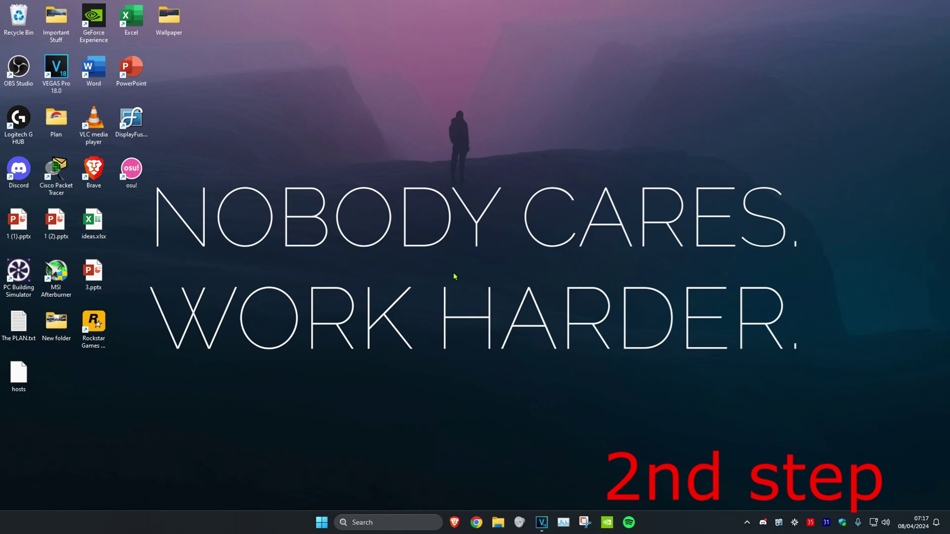
# Launch File Explorer and browse to C:\Program Files\Origin Games\Apex\EasyAntiCheat
pyautogui.click(380, 519)
pyautogui.write('file explorer')
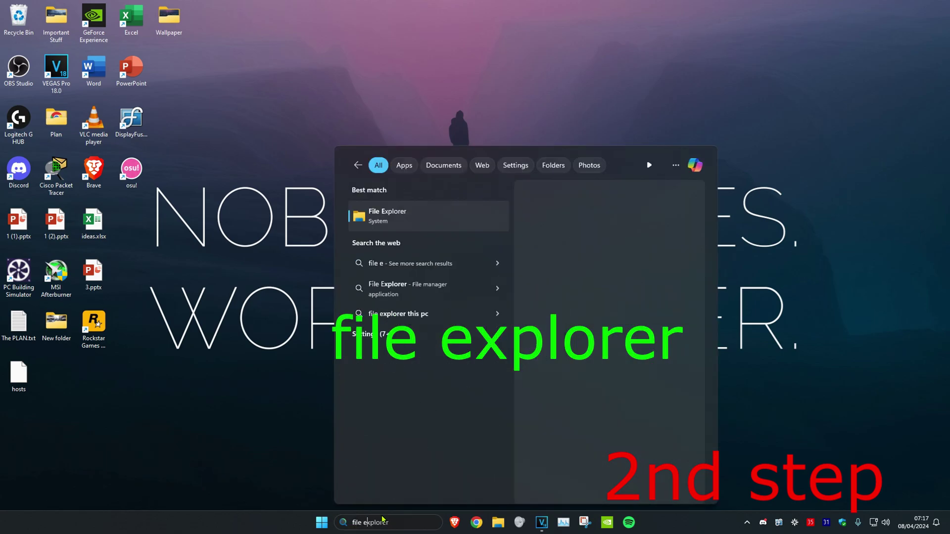
pyautogui.press('Return')
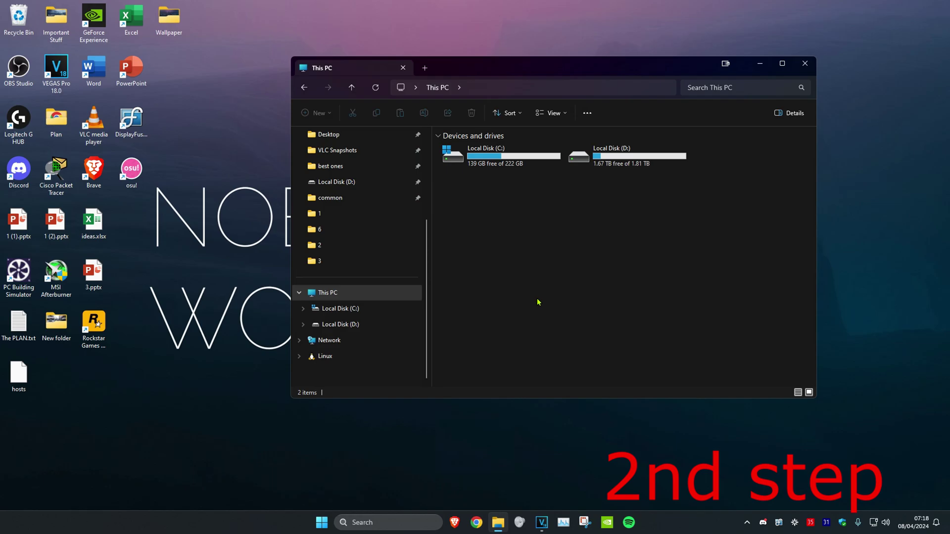
pyautogui.doubleClick(504, 152)
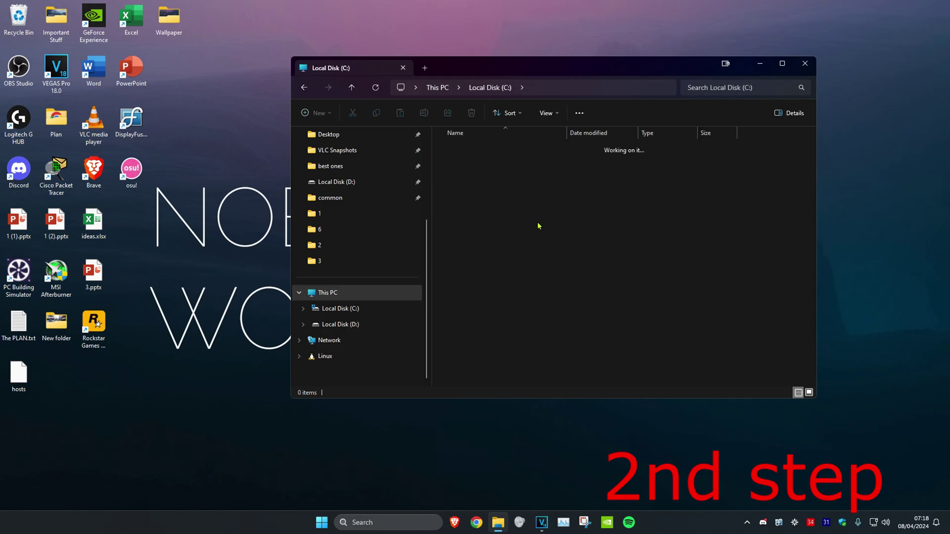
pyautogui.doubleClick(470, 233)
pyautogui.scroll(-5, 512, 227)
pyautogui.doubleClick(479, 226)
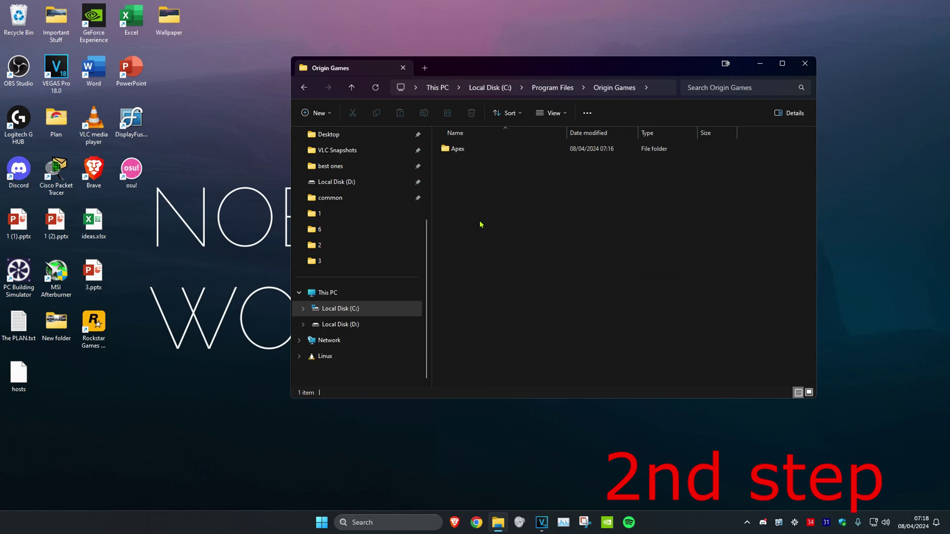
pyautogui.doubleClick(468, 148)
pyautogui.doubleClick(474, 150)
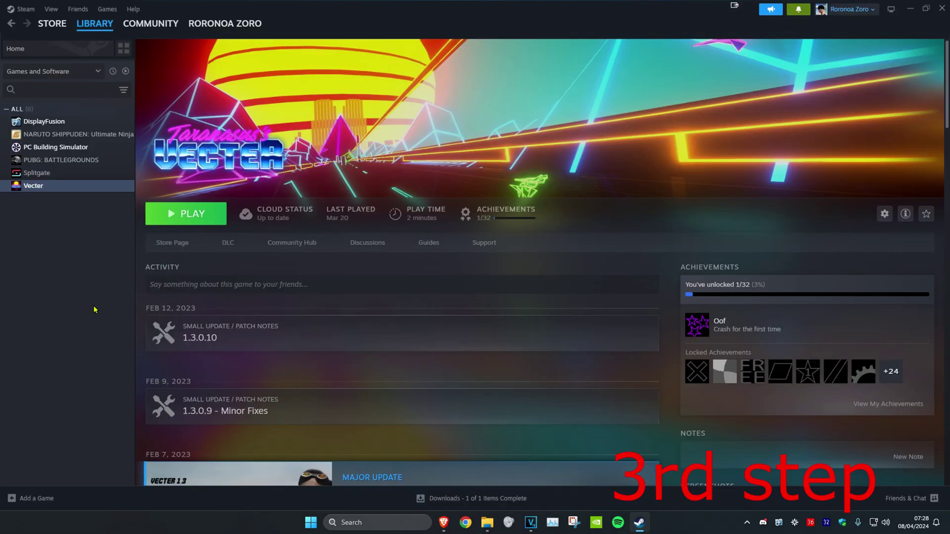
# Run 'Verify integrity of game files' from Vecter's Properties, Installed Files page
pyautogui.rightClick(34, 187)
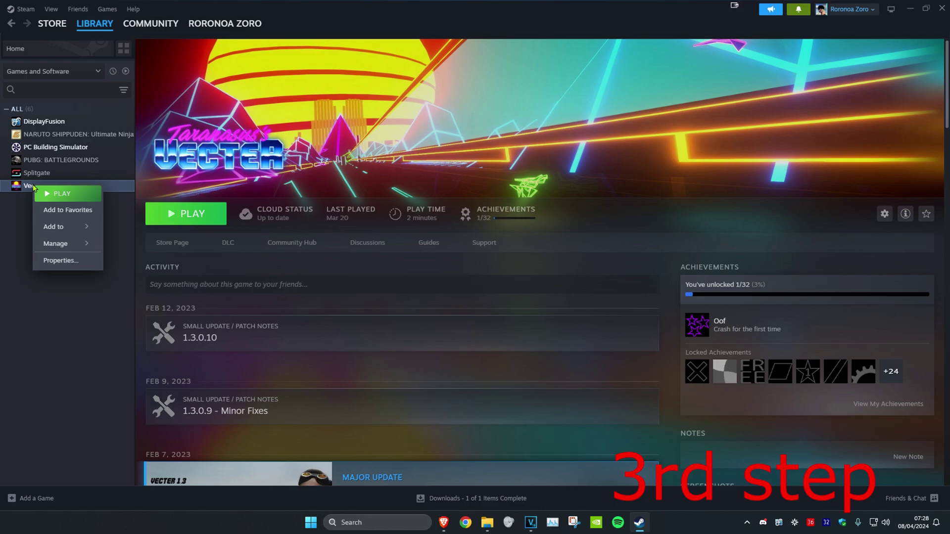
pyautogui.click(71, 260)
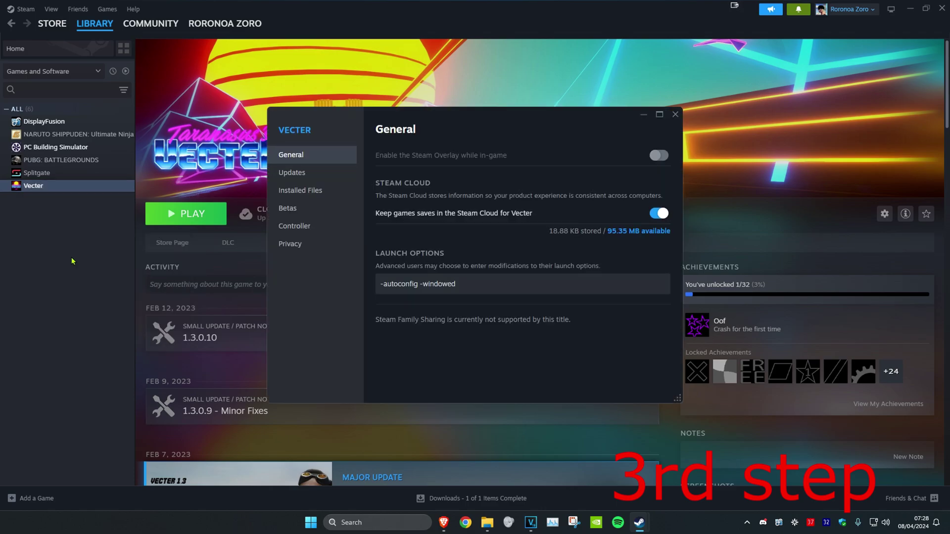
pyautogui.click(324, 199)
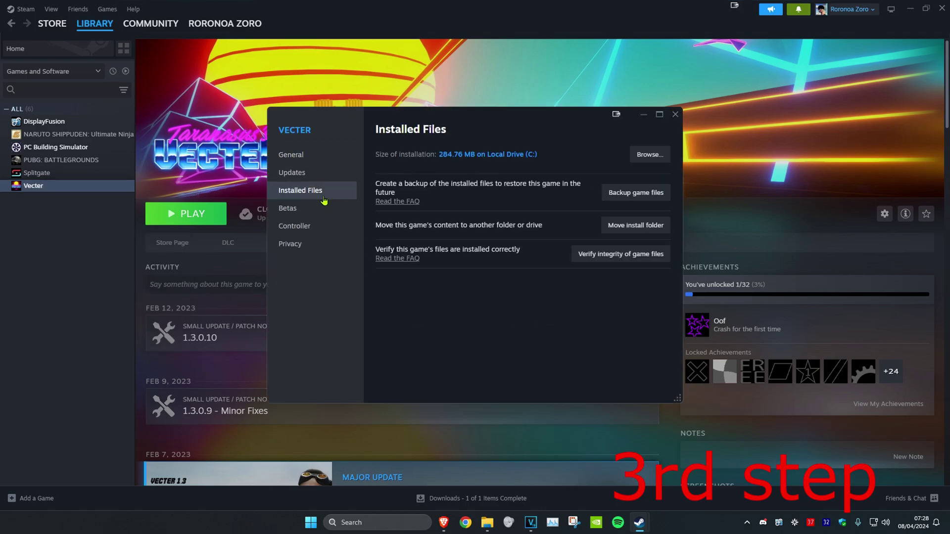
pyautogui.click(627, 259)
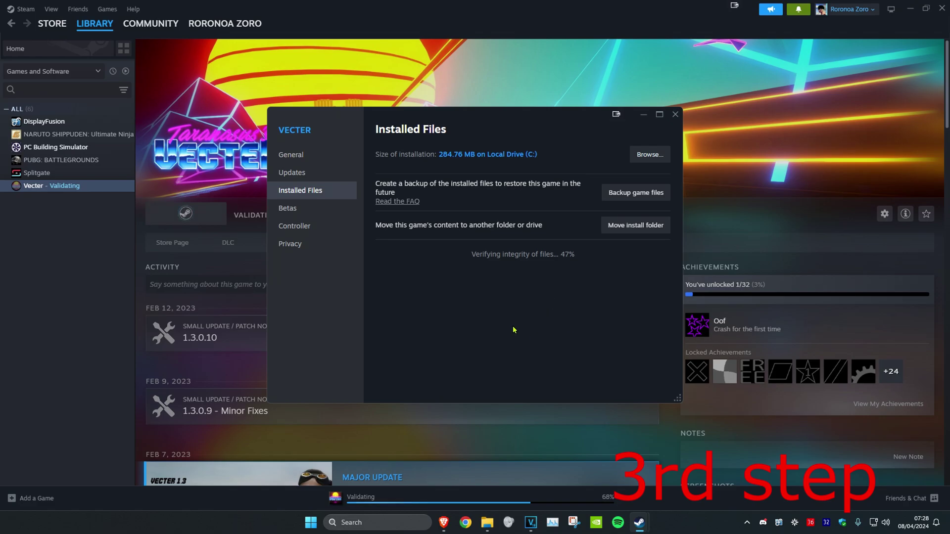